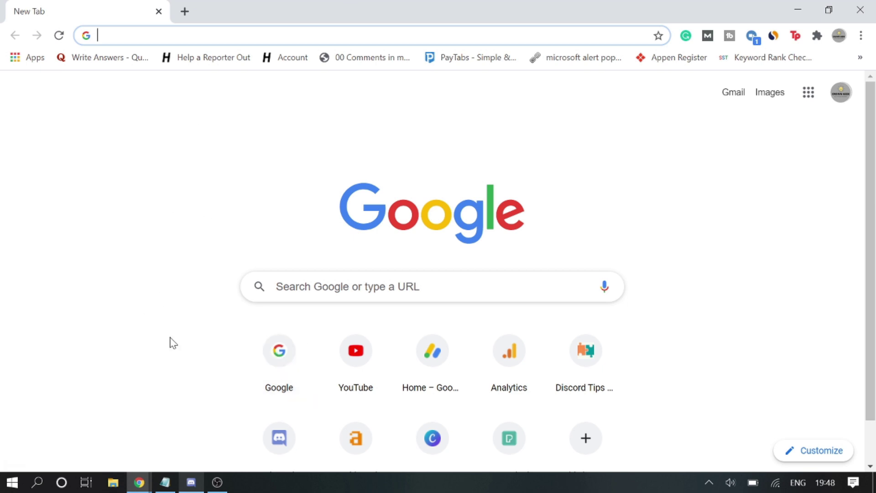
Switch to Discord, start a video call in the open direct message to check the camera picture, and end the call
click(189, 483)
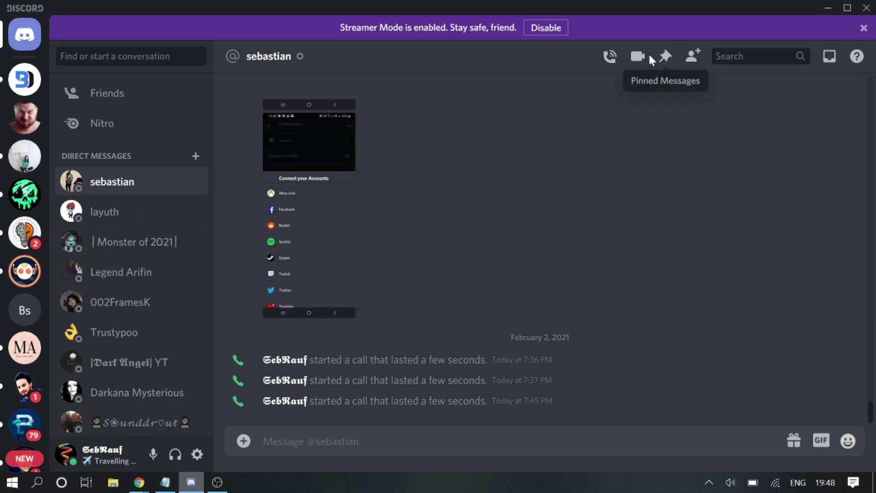
click(637, 57)
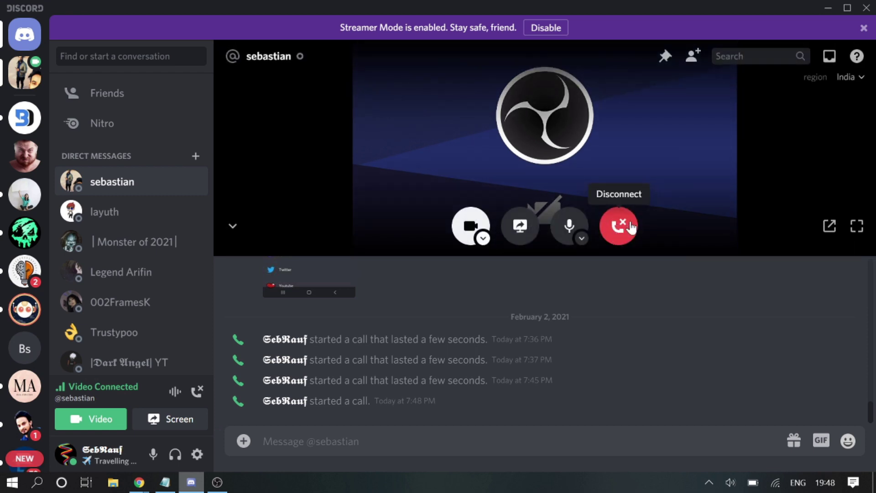
click(616, 228)
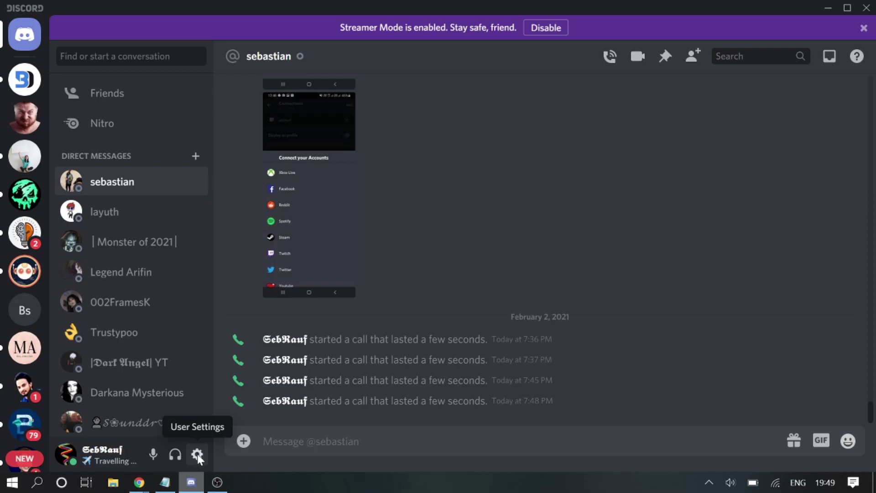
Set the camera to HP Wide Vision HD in the Voice & Video user settings and close the settings
click(442, 381)
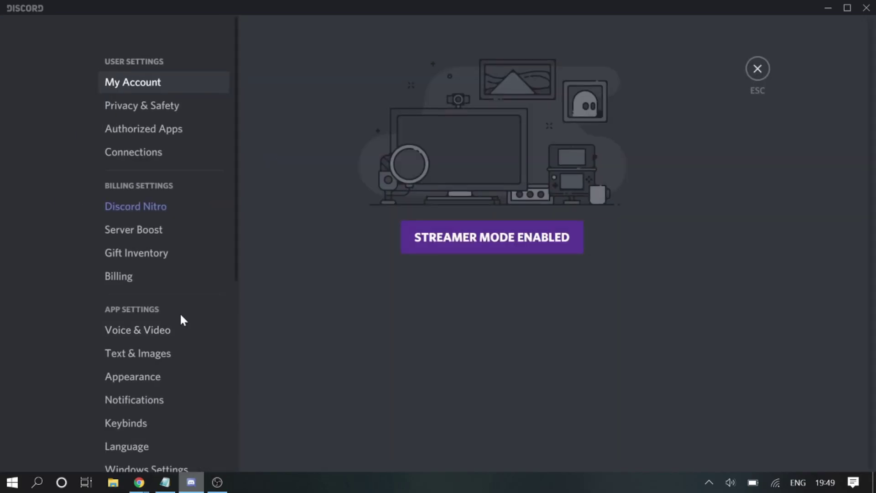
scroll(163, 299, down, 3)
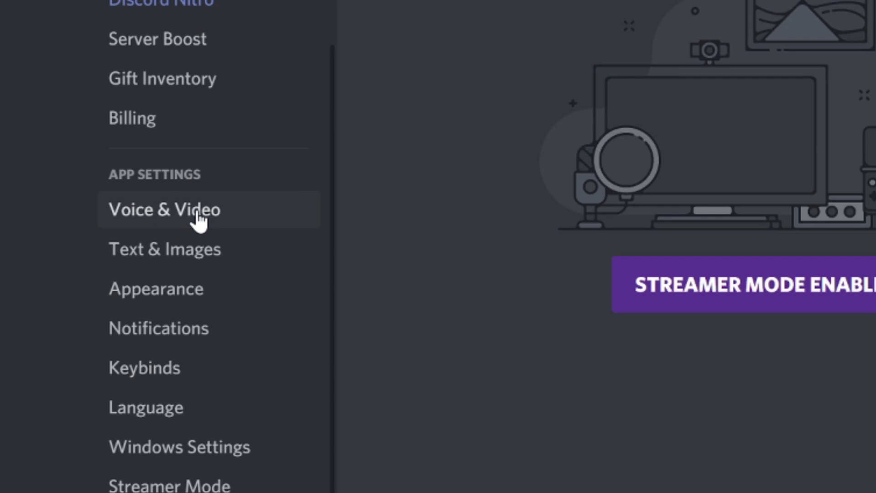
click(197, 214)
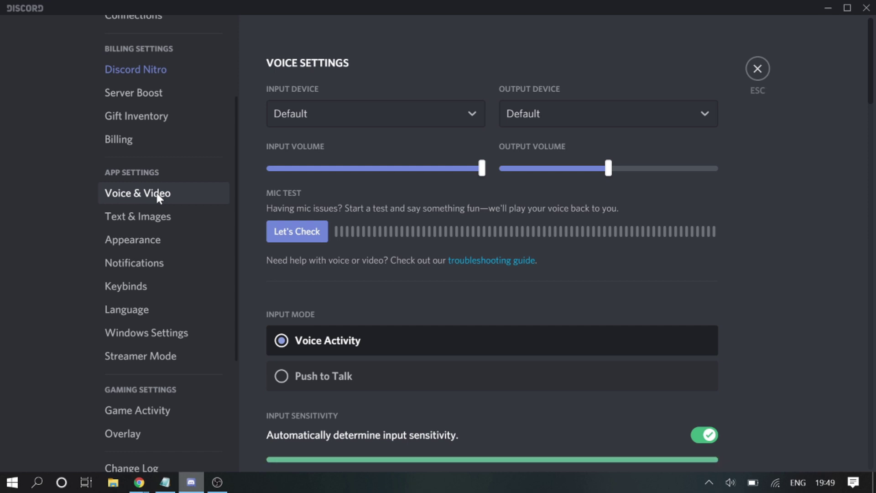
scroll(166, 194, down, 5)
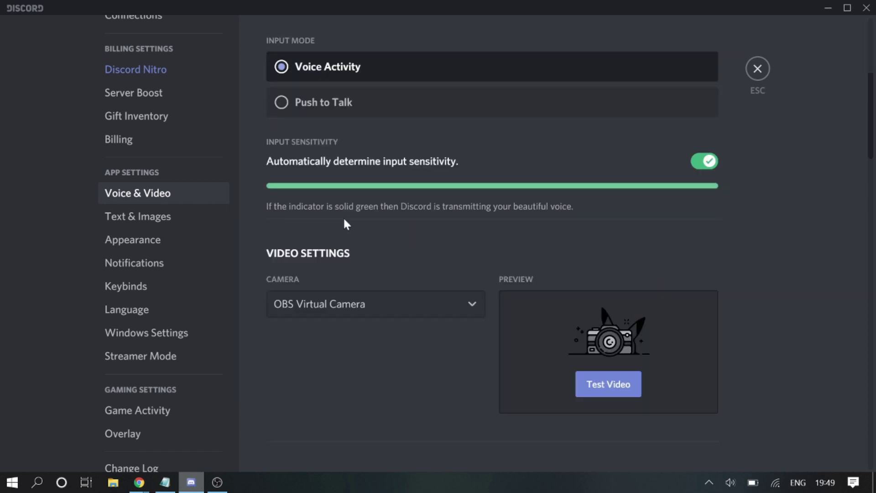
scroll(347, 223, down, 8)
scroll(348, 233, up, 6)
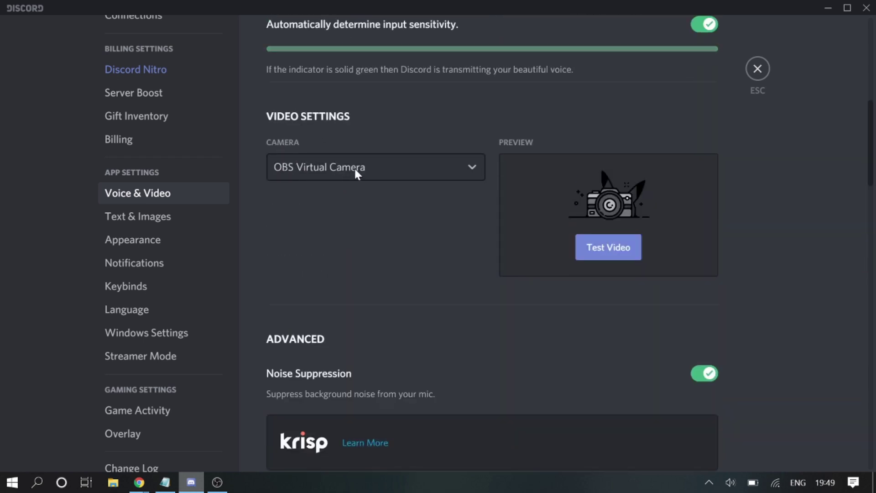
click(368, 169)
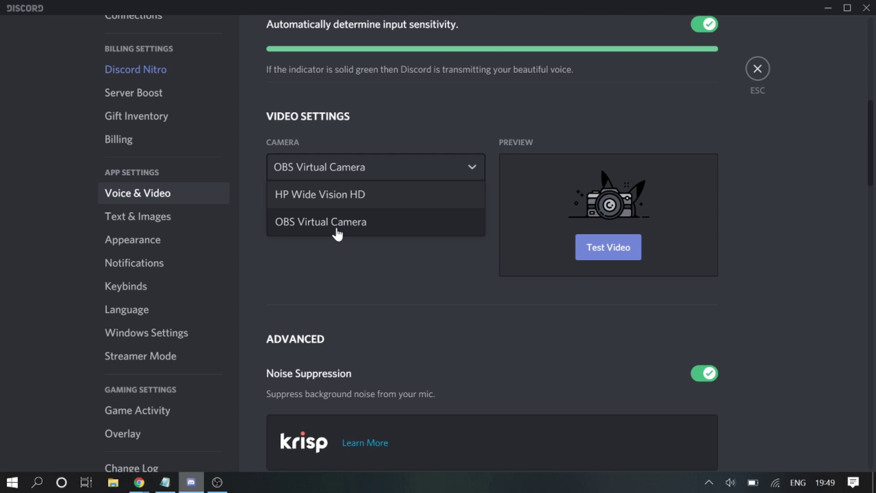
click(315, 196)
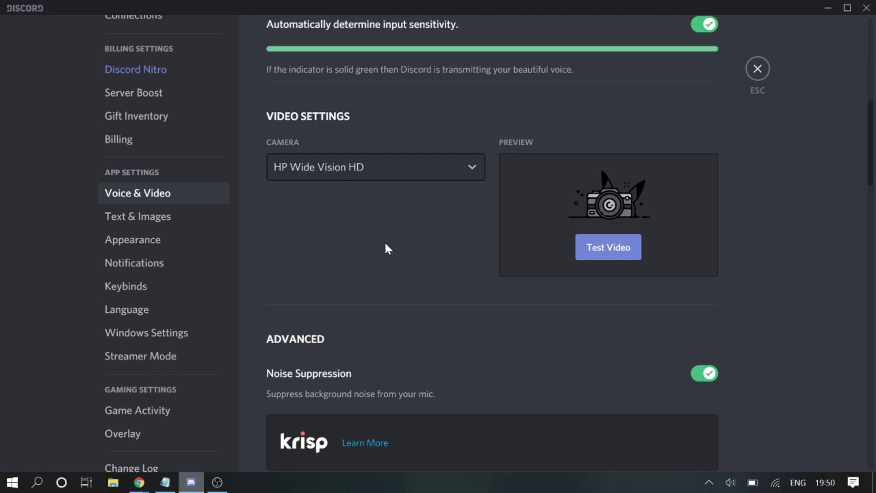
click(756, 70)
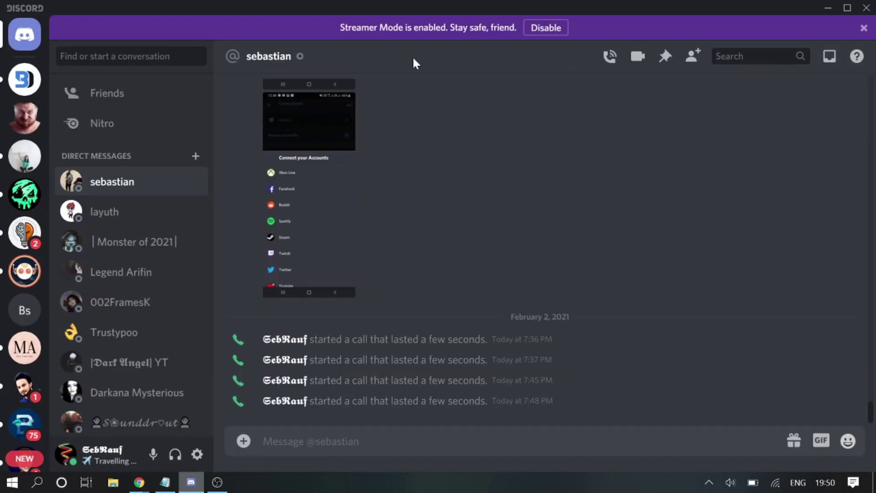
Test the selected camera with another video call to the same contact and disconnect
click(639, 58)
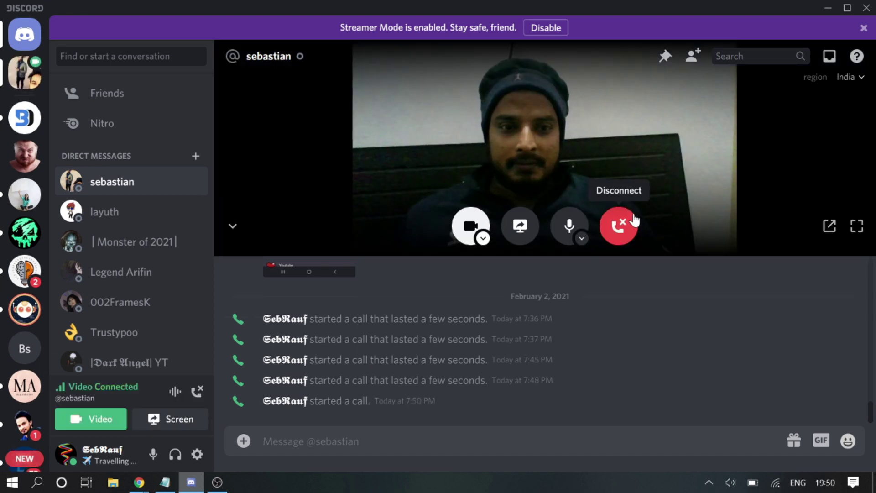
click(620, 224)
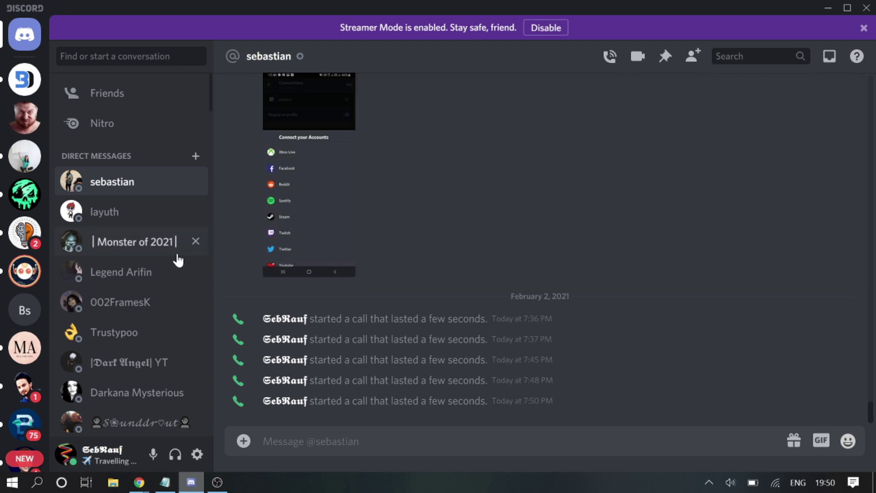
Turn off Hardware Acceleration in the advanced Appearance settings and confirm relaunching Discord
click(197, 453)
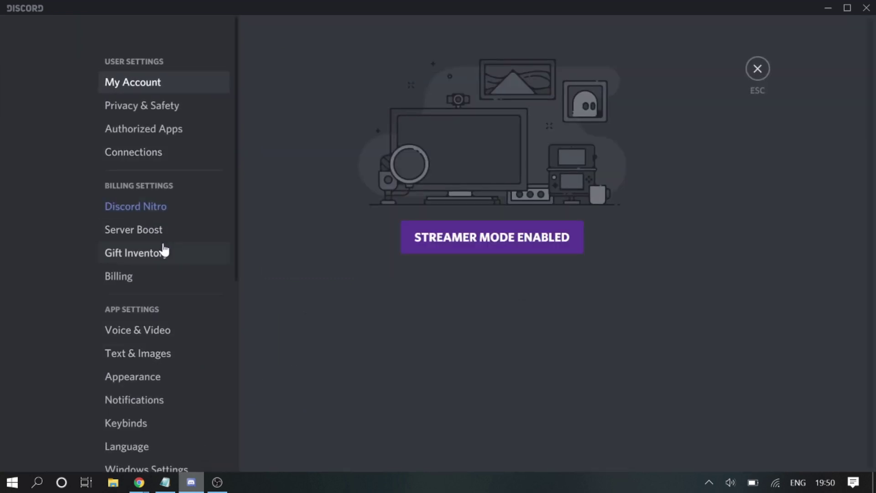
scroll(164, 249, down, 3)
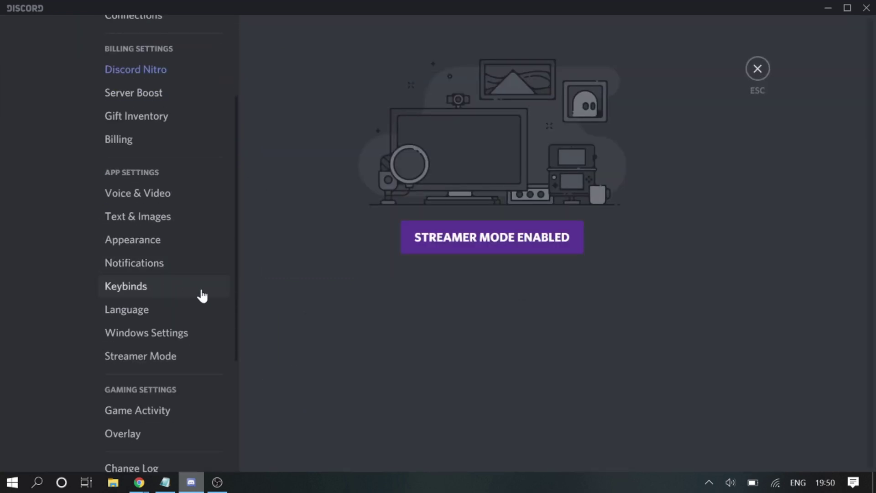
scroll(201, 292, down, 2)
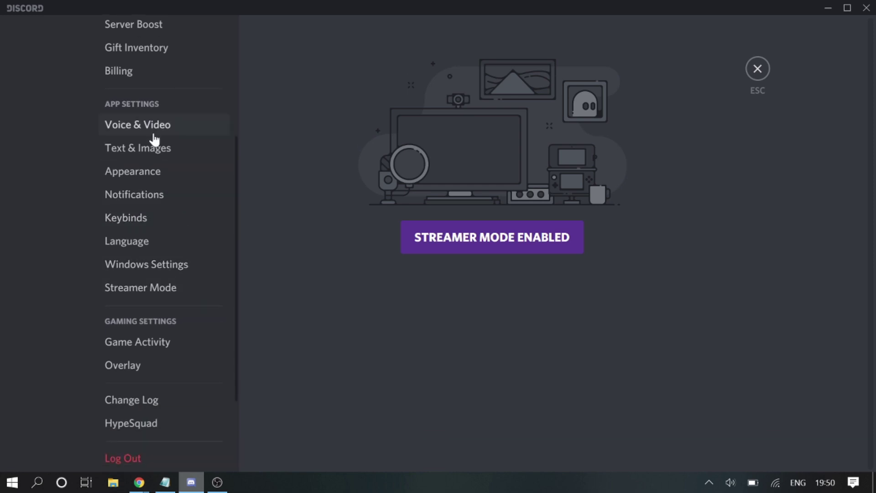
click(150, 172)
scroll(357, 295, down, 15)
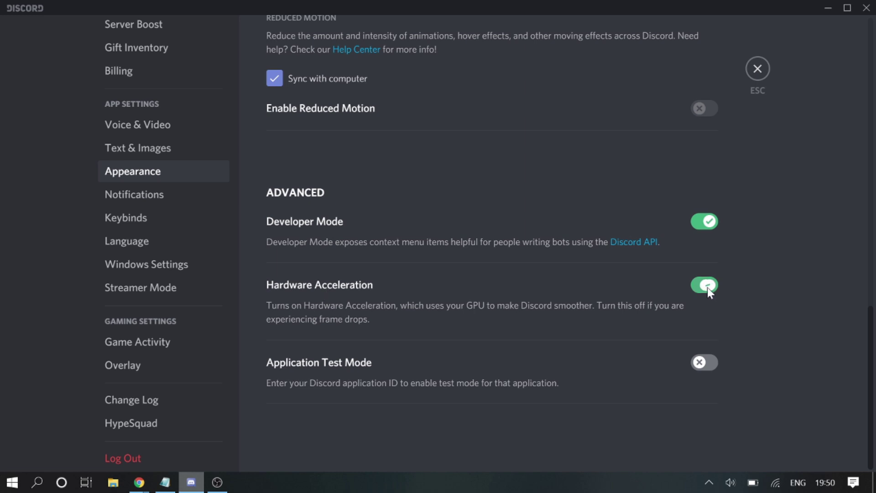
click(707, 286)
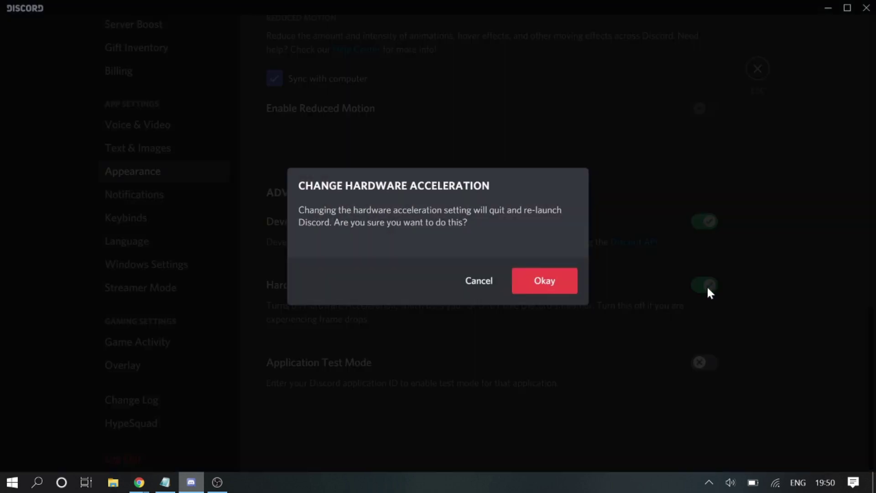
click(550, 287)
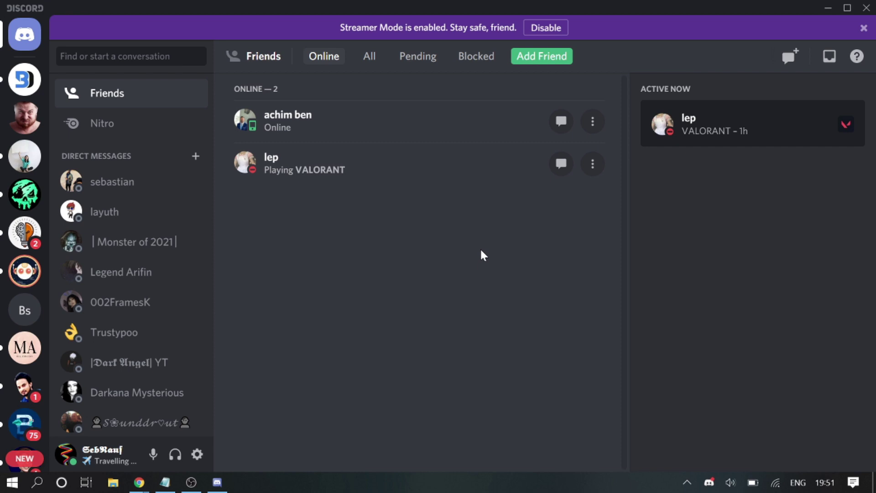
Open Device Manager by running devmgmt.msc from the Windows Run dialog
key(super+r)
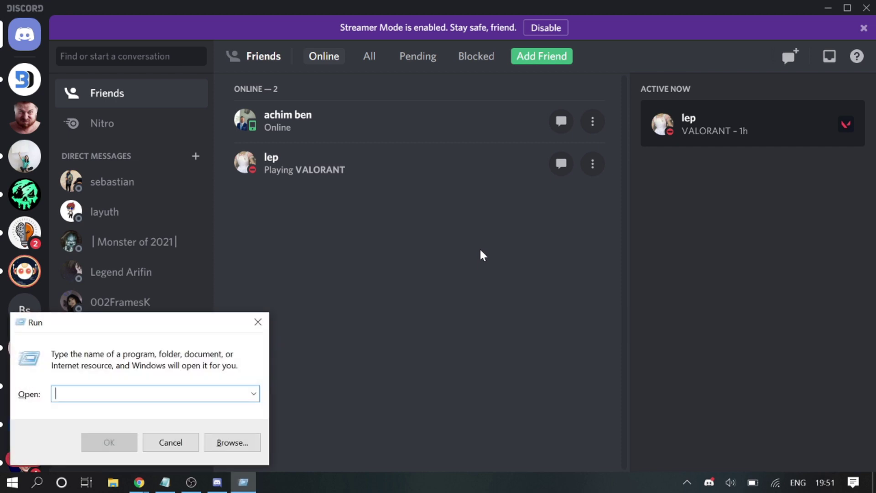
text(devmg)
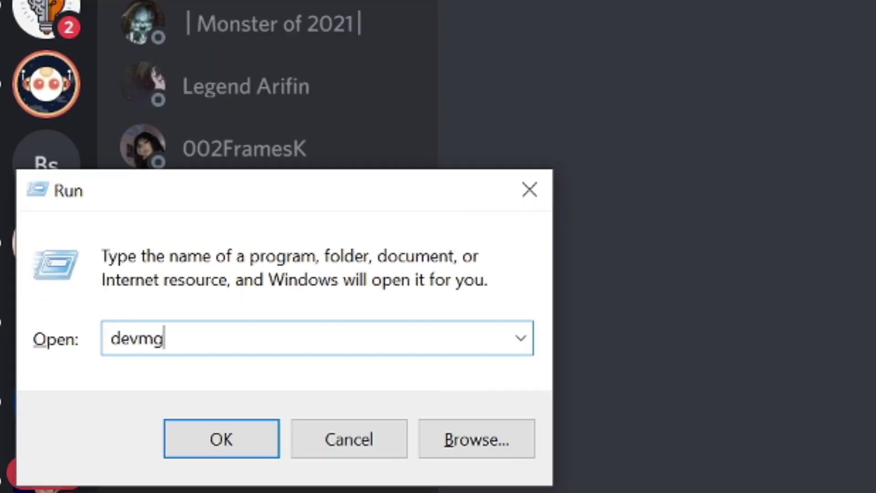
text(mt.msc)
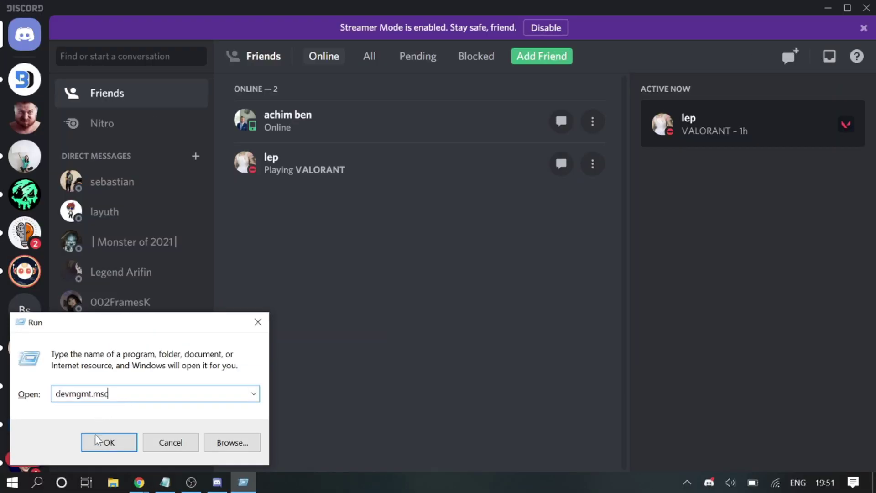
click(98, 441)
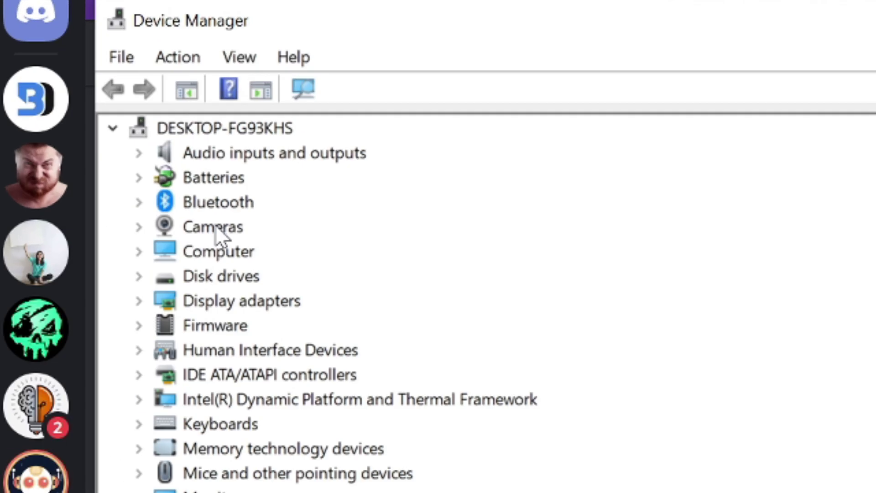
View the driver update options for the HP Wide Vision HD camera without updating, and minimize Device Manager
double_click(115, 142)
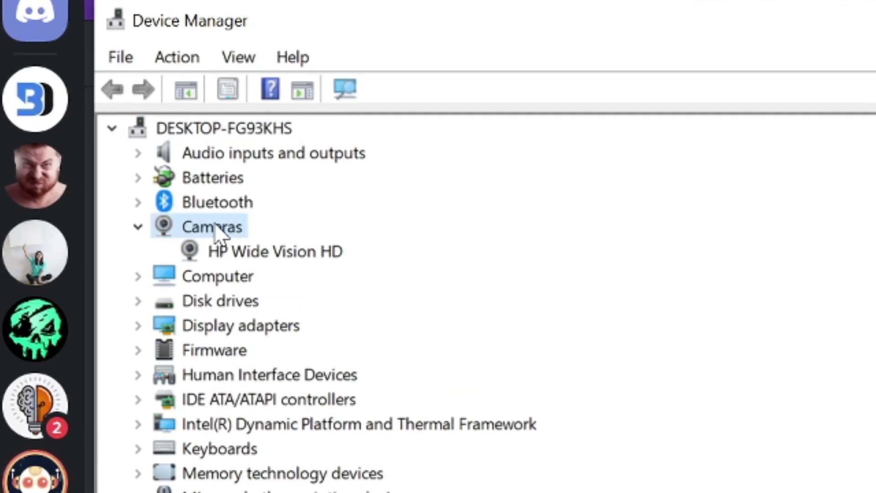
click(282, 255)
right_click(282, 257)
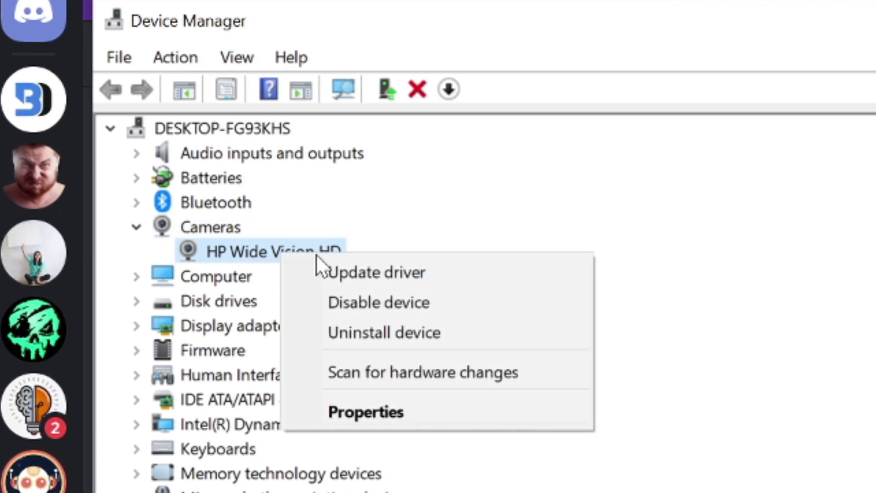
click(370, 276)
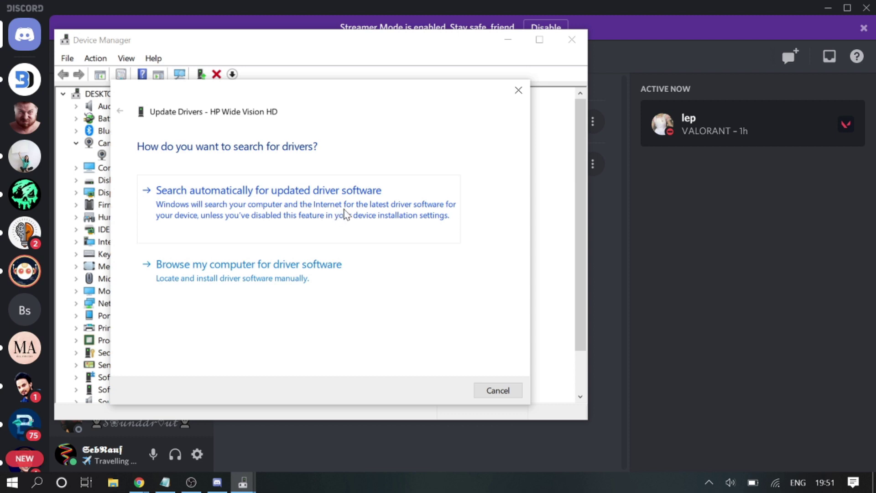
click(518, 90)
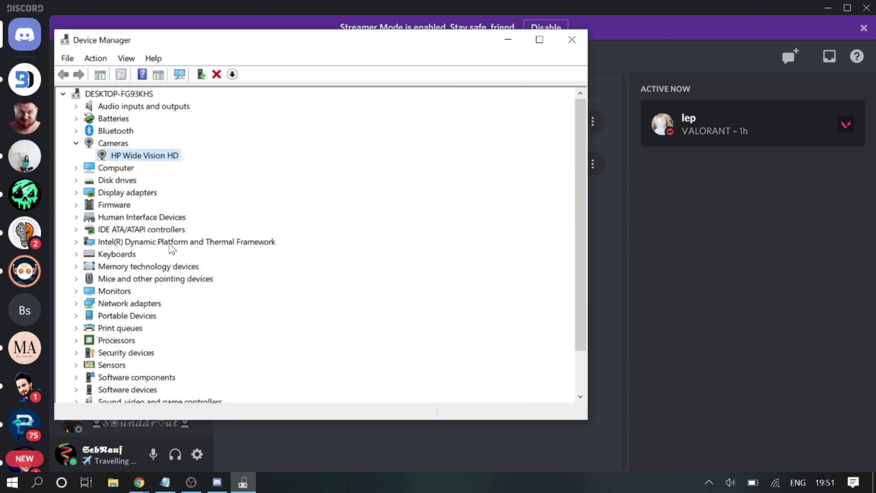
right_click(154, 160)
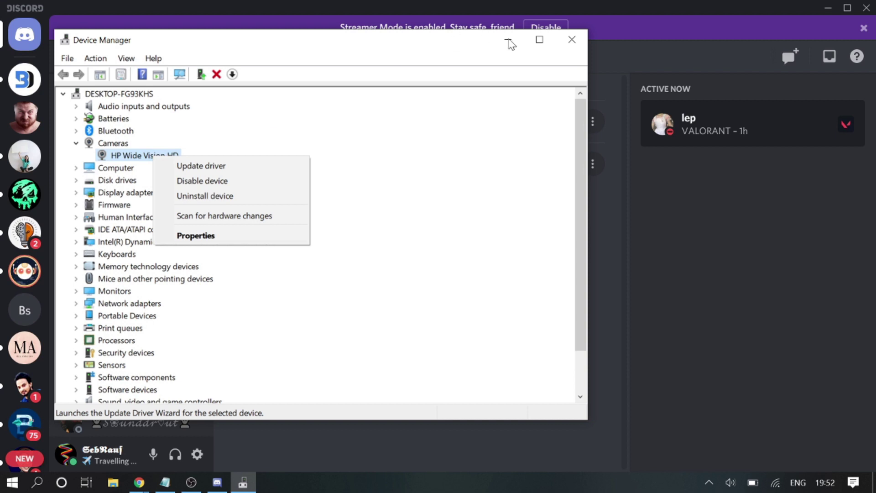
key(a)
click(243, 482)
Switch to the empty Chrome window, go to discord.com and open the Discord login
mouse_move(139, 482)
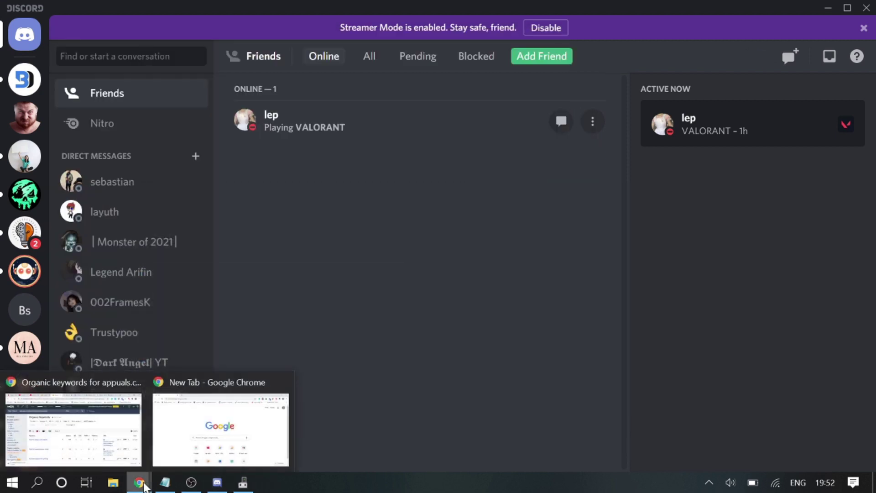
click(215, 431)
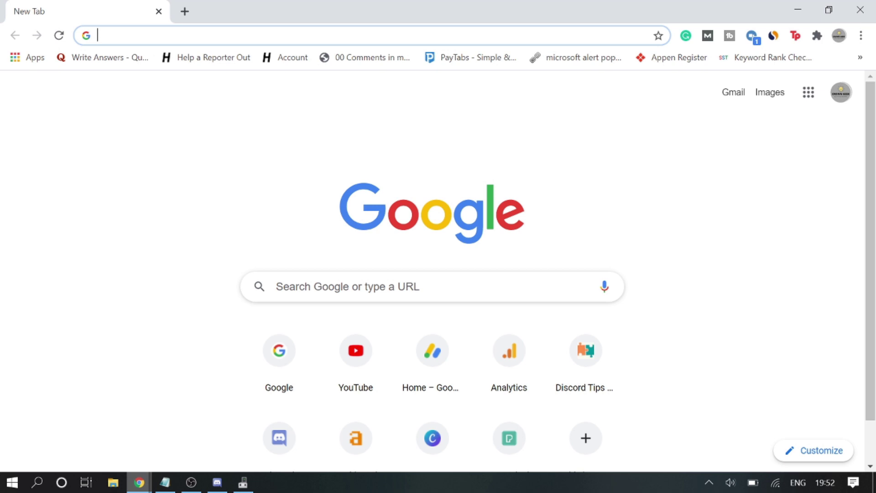
click(105, 35)
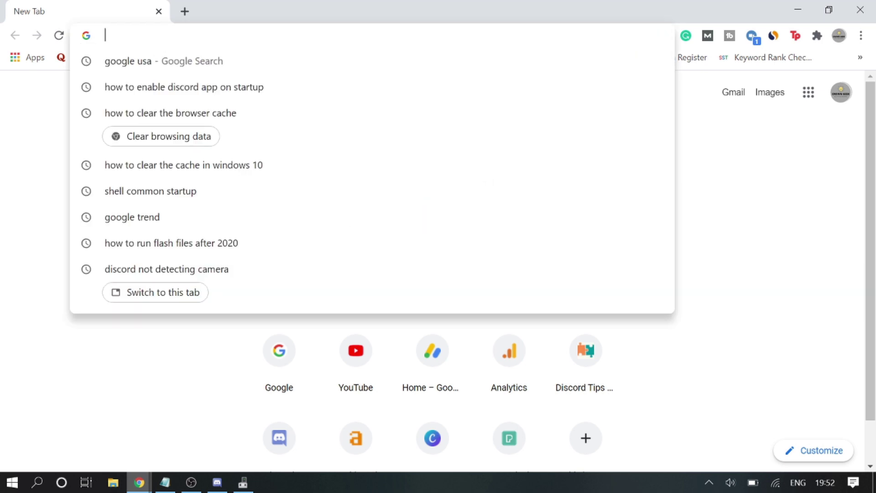
text(discord.com)
key(Return)
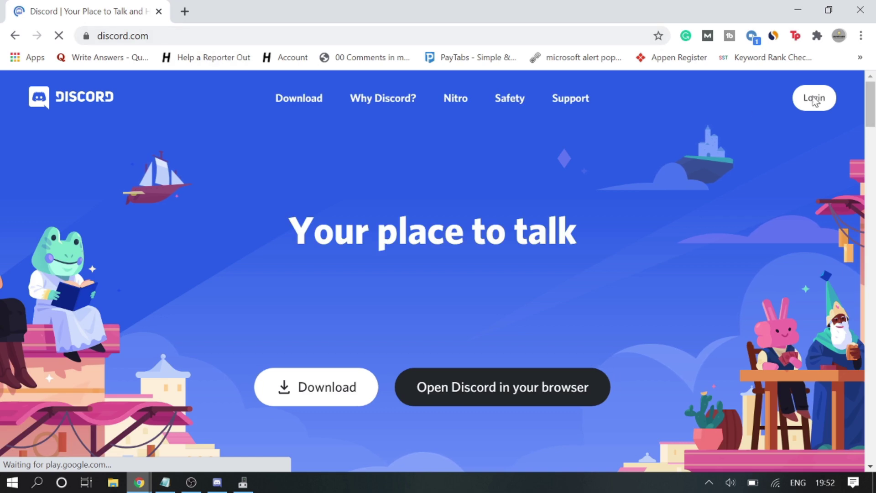
click(815, 99)
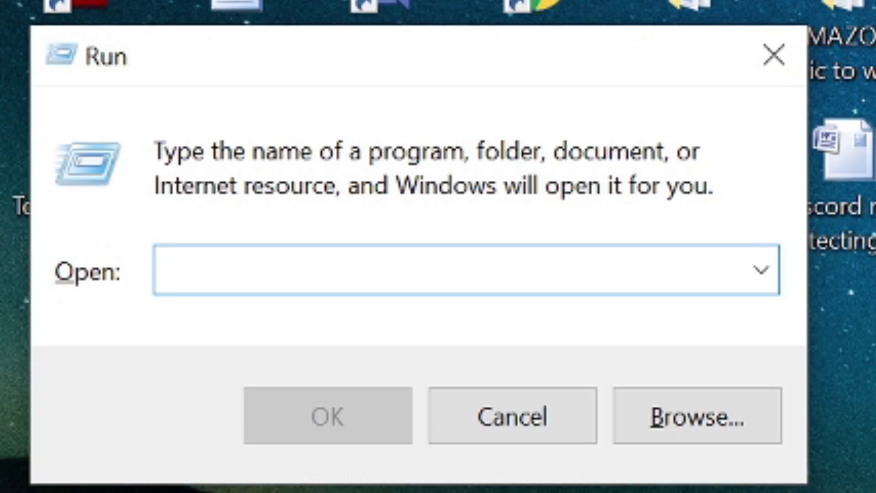
Open Programs and Features by running appwiz.cpl from the Windows Run dialog
text(app)
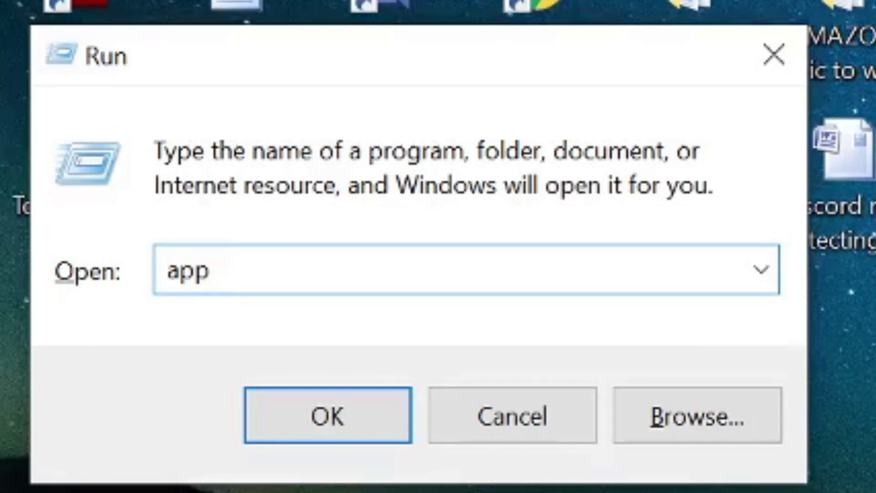
text(wiz.cpl)
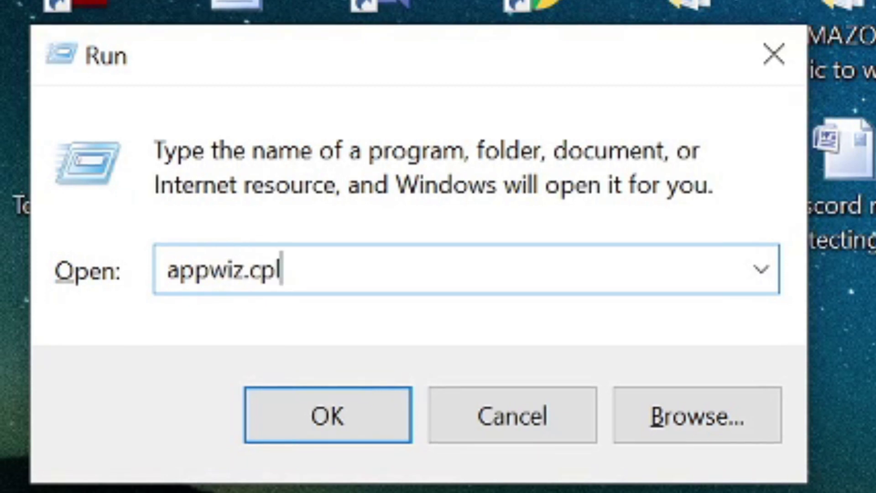
key(Return)
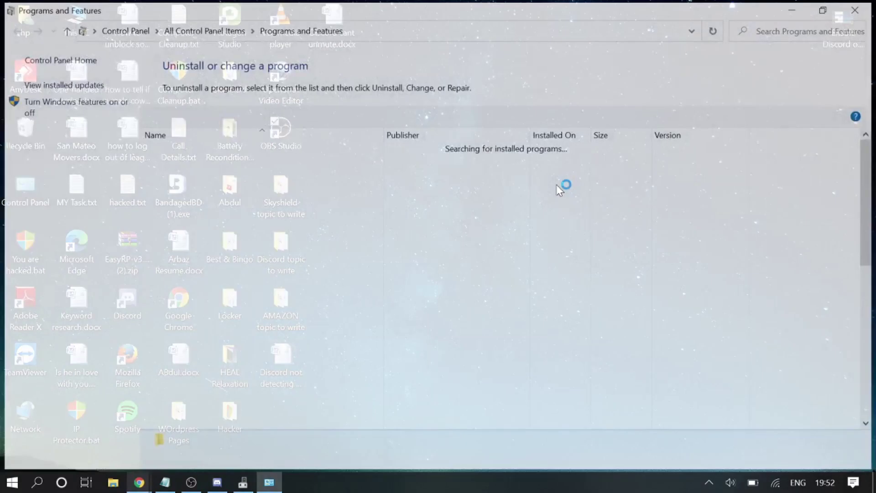
Bring up the uninstall option for Discord in the installed programs list, and close the window without uninstalling
click(220, 263)
click(219, 206)
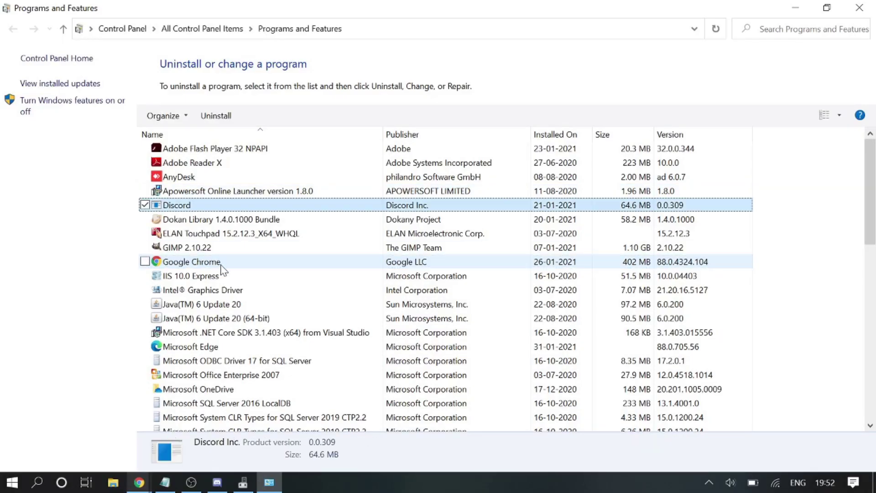
right_click(218, 205)
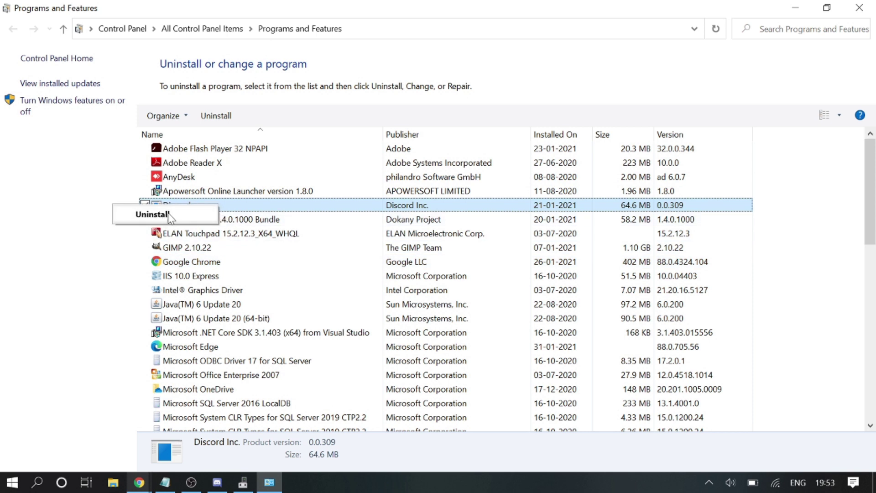
click(861, 7)
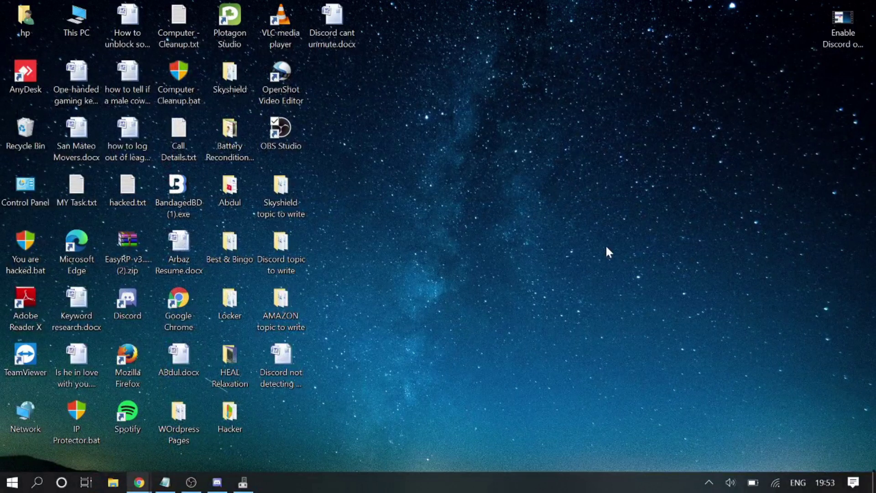